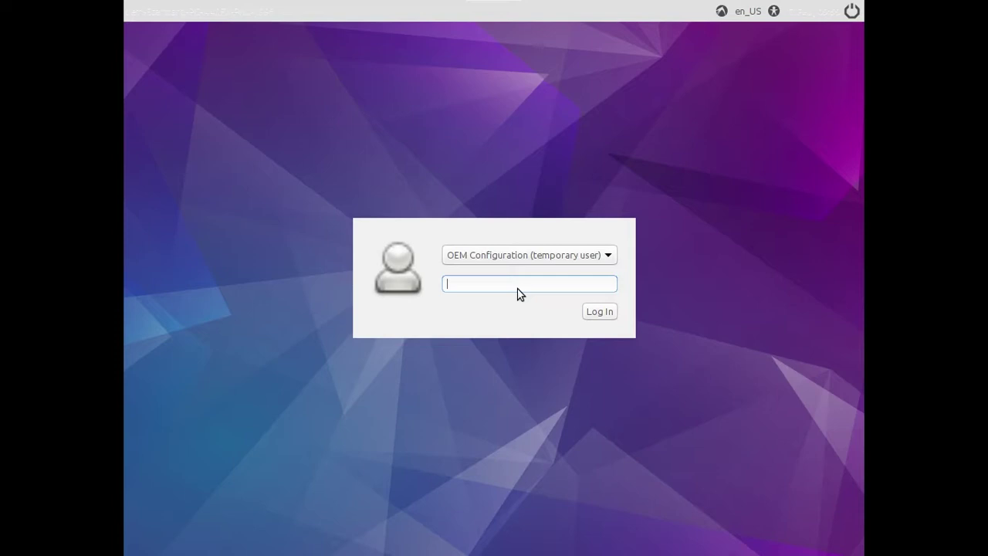
# - Log in to the 'OEM Configuration (temporary user)' account by entering its password
pyautogui.write('•')
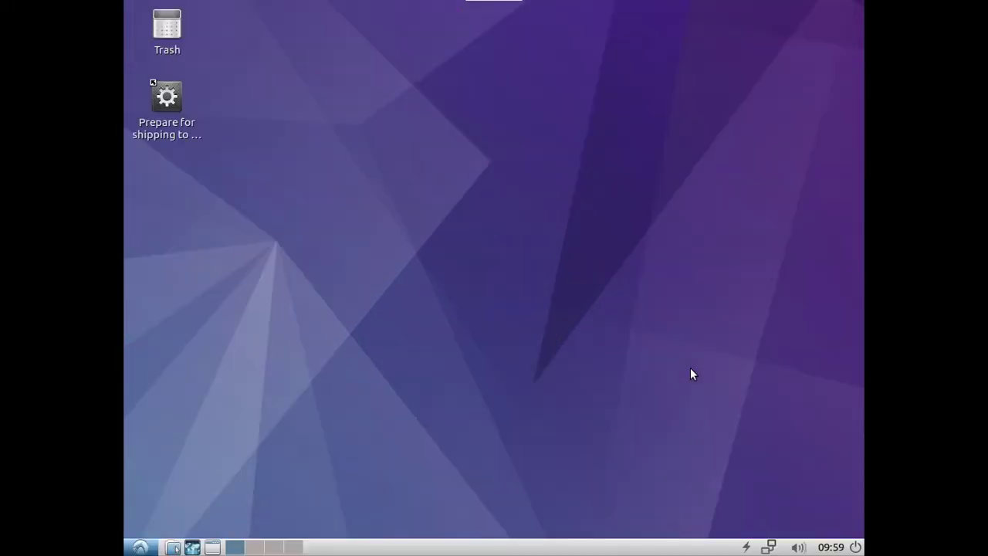
# - Launch 'Prepare for shipping to end user' and authenticate with the OEM account password
pyautogui.doubleClick(170, 102)
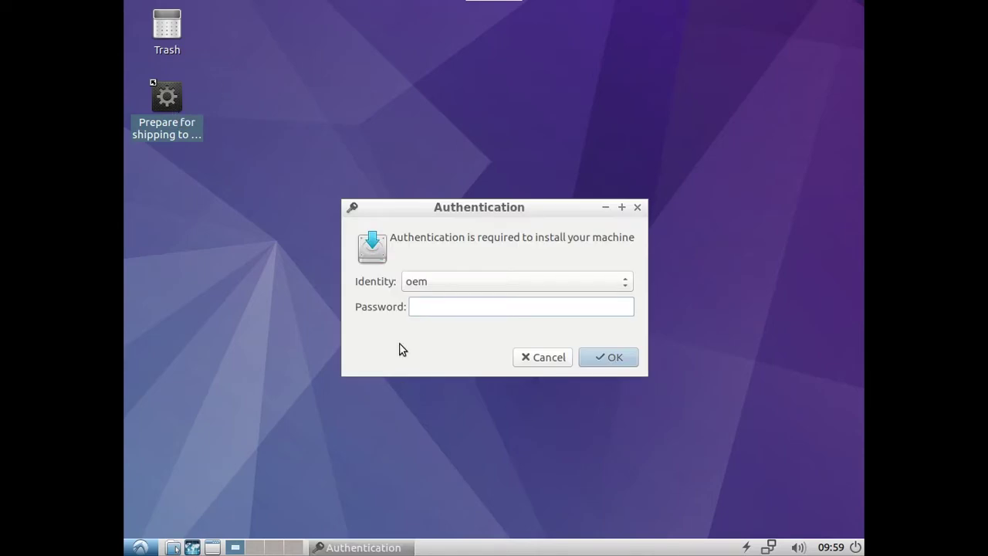
pyautogui.write('oem')
pyautogui.press('Return')
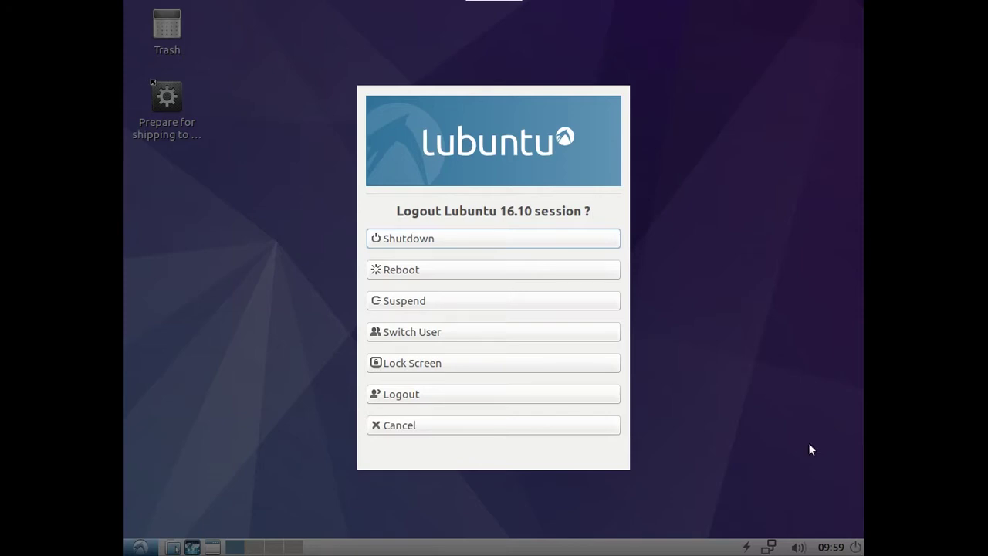
# - Choose Reboot in the Lubuntu logout dialog
pyautogui.click(476, 272)
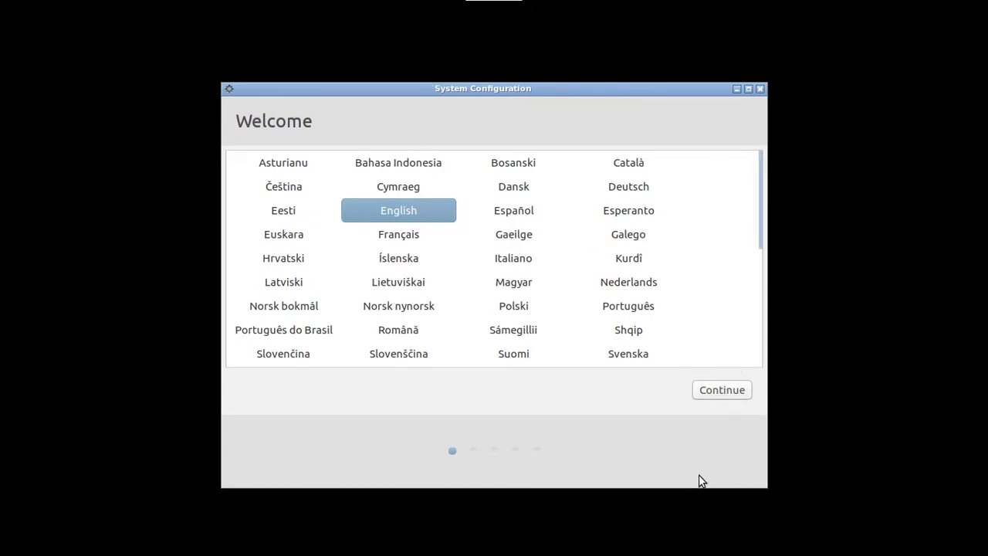
# - Continue past the Welcome page with English as the language
pyautogui.click(712, 391)
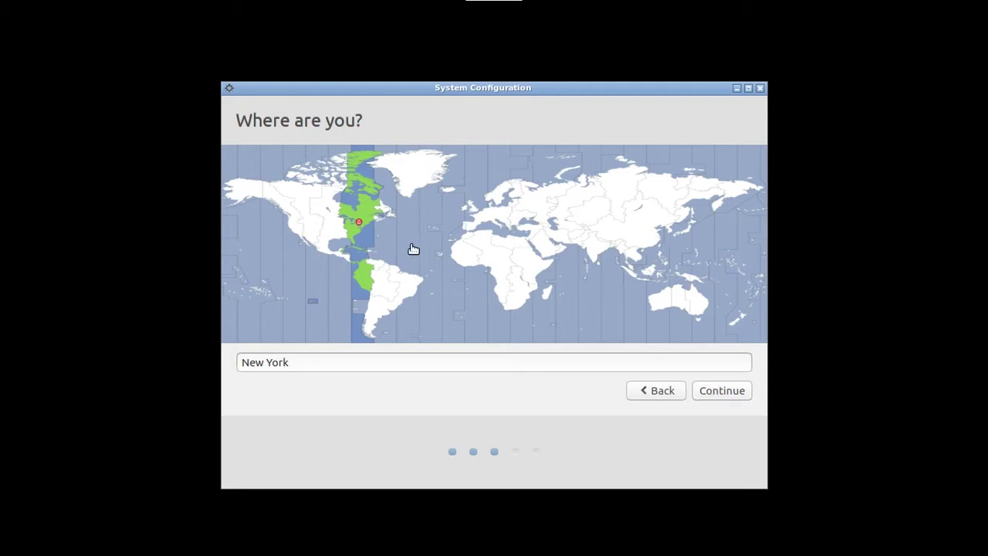
# - Pick New York as the time zone on the world map and continue
pyautogui.click(340, 222)
pyautogui.click(316, 222)
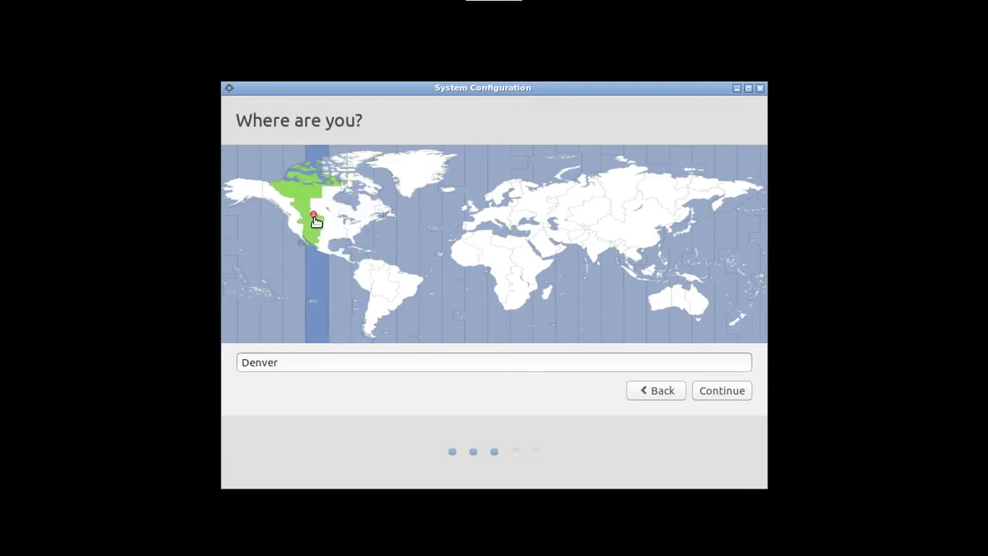
pyautogui.click(580, 227)
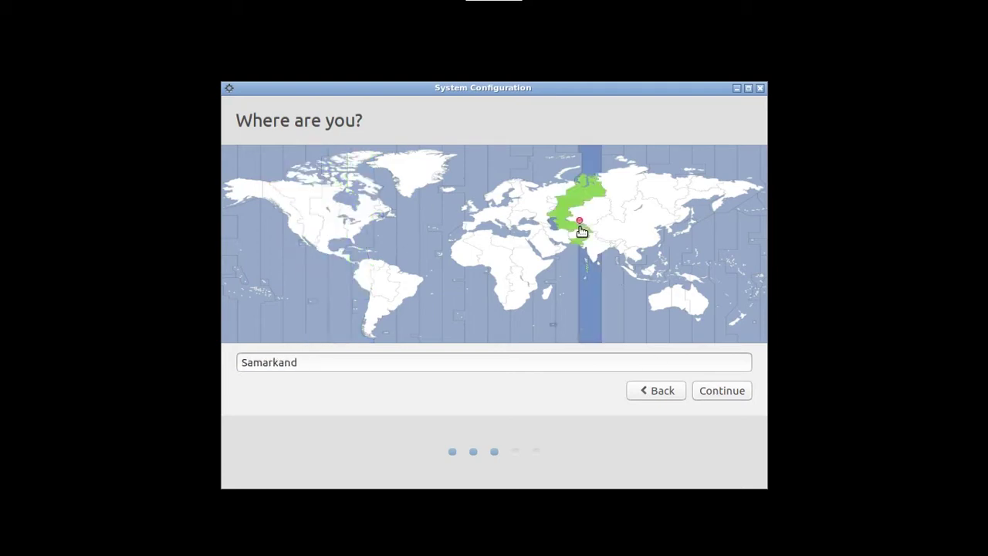
pyautogui.click(371, 218)
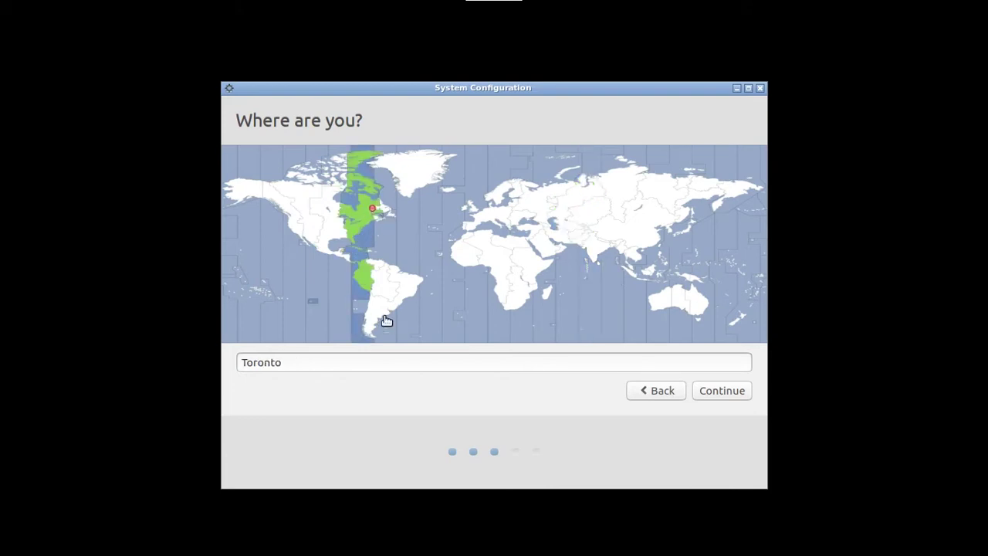
pyautogui.click(363, 225)
pyautogui.click(351, 234)
pyautogui.click(354, 229)
pyautogui.click(717, 388)
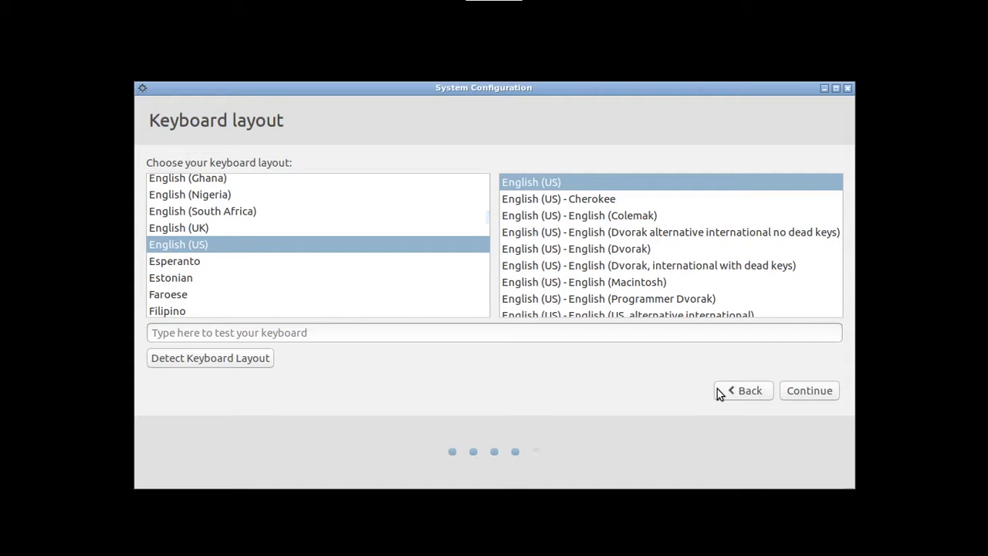
# - Test the English (US) layout by typing in the test field, then continue
pyautogui.click(560, 332)
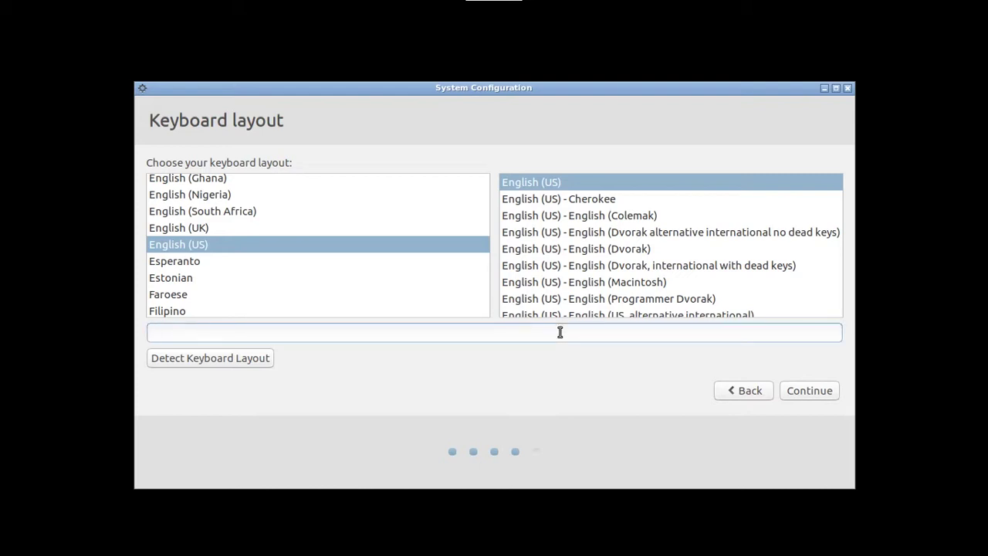
pyautogui.write('fhjdkaljdfld')
pyautogui.click(811, 392)
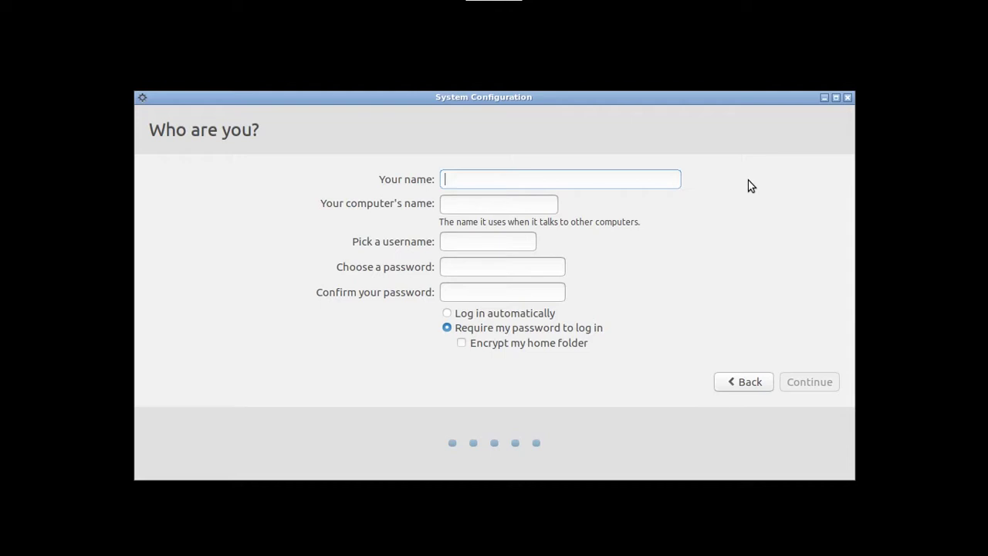
# - Type the user's name and remove a stray '2' from the auto-filled username
pyautogui.write('Chri')
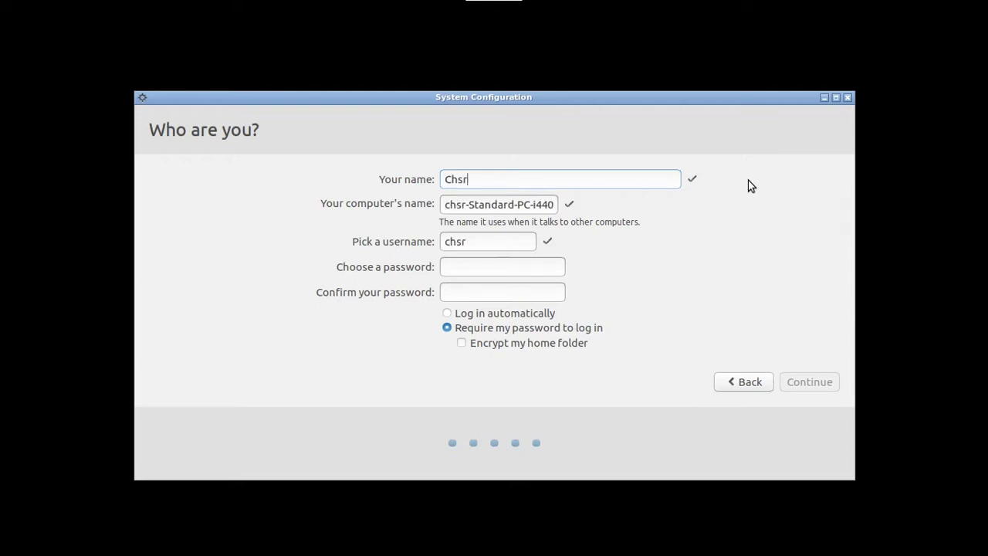
pyautogui.press('BackSpace')
pyautogui.press('BackSpace')
pyautogui.write('arlie')
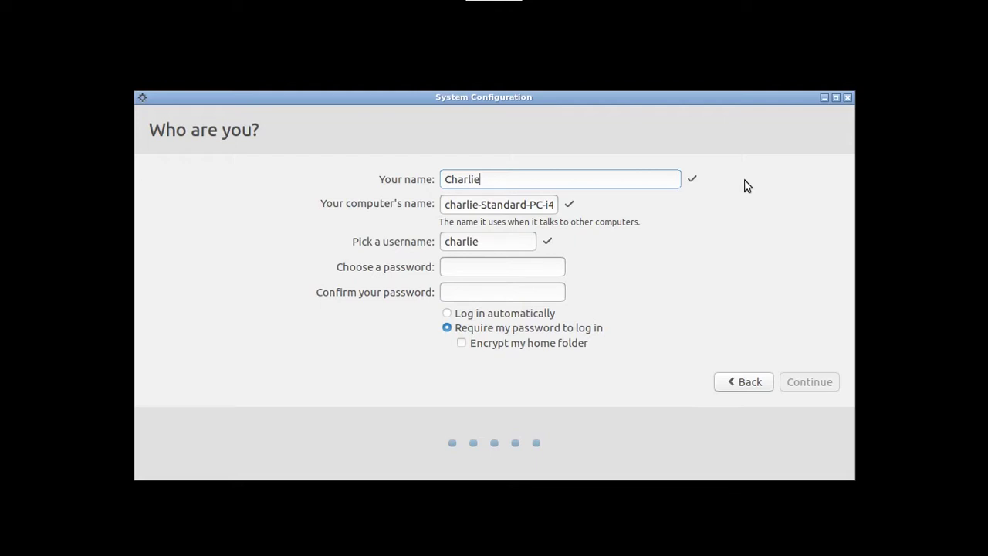
pyautogui.click(486, 203)
pyautogui.click(508, 242)
pyautogui.write('2')
pyautogui.press('BackSpace')
# - Enter the account password and a first attempt at its confirmation
pyautogui.click(501, 268)
pyautogui.write('********')
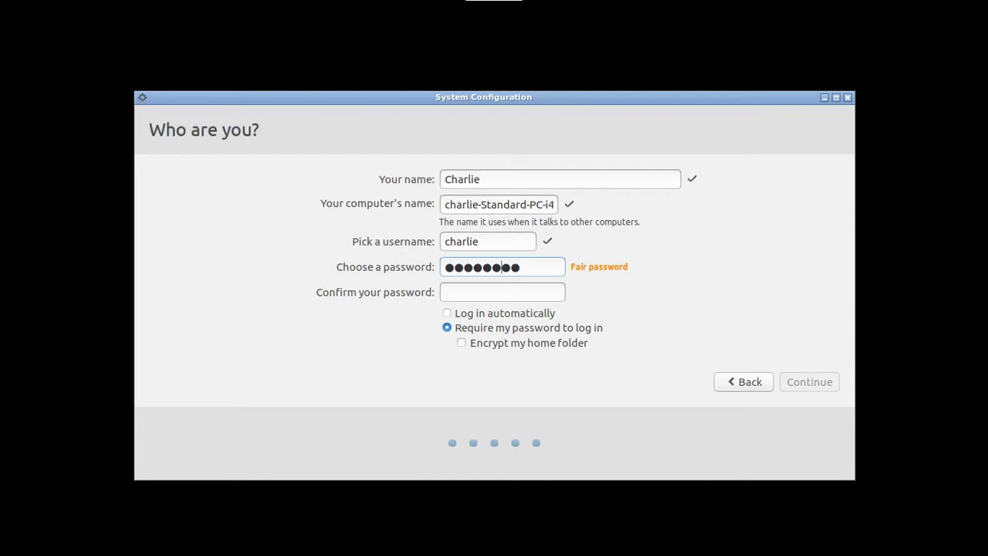
pyautogui.write('*****')
pyautogui.click(488, 294)
pyautogui.write('*****')
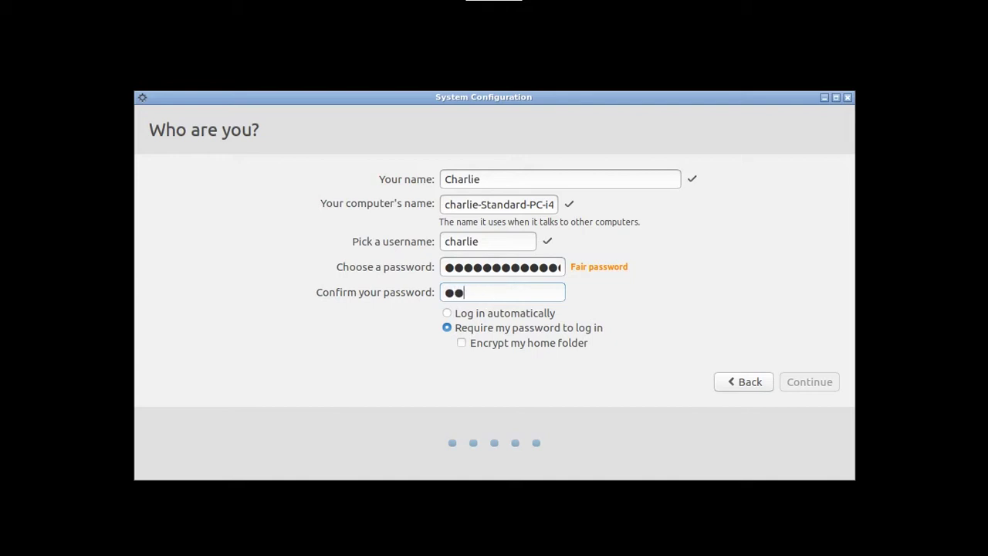
pyautogui.press('BackSpace')
pyautogui.press('BackSpace')
pyautogui.press('BackSpace')
pyautogui.press('BackSpace')
pyautogui.press('BackSpace')
pyautogui.write('**************')
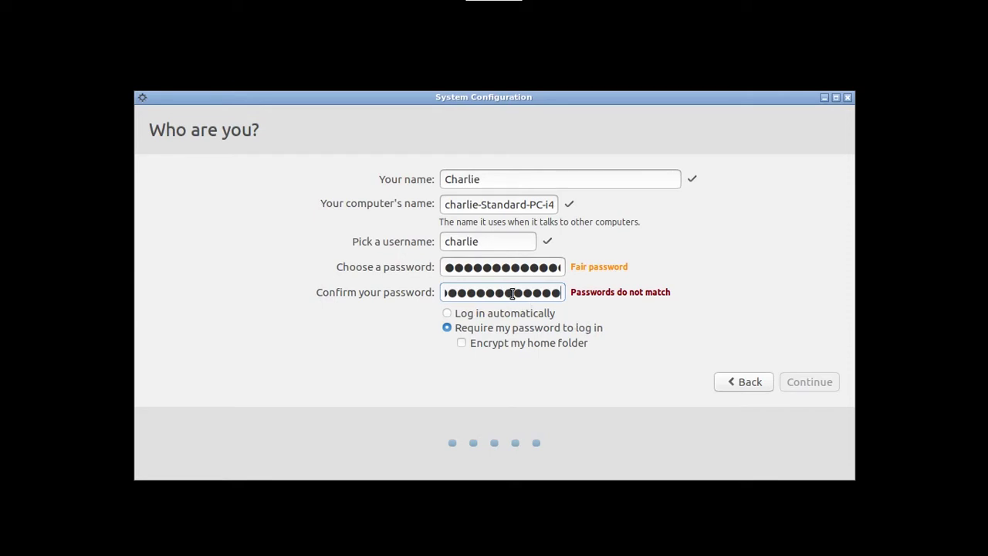
# - Clear both mismatched password fields and retype the password and its confirmation
pyautogui.click(509, 267)
pyautogui.doubleClick(509, 294)
pyautogui.press('BackSpace')
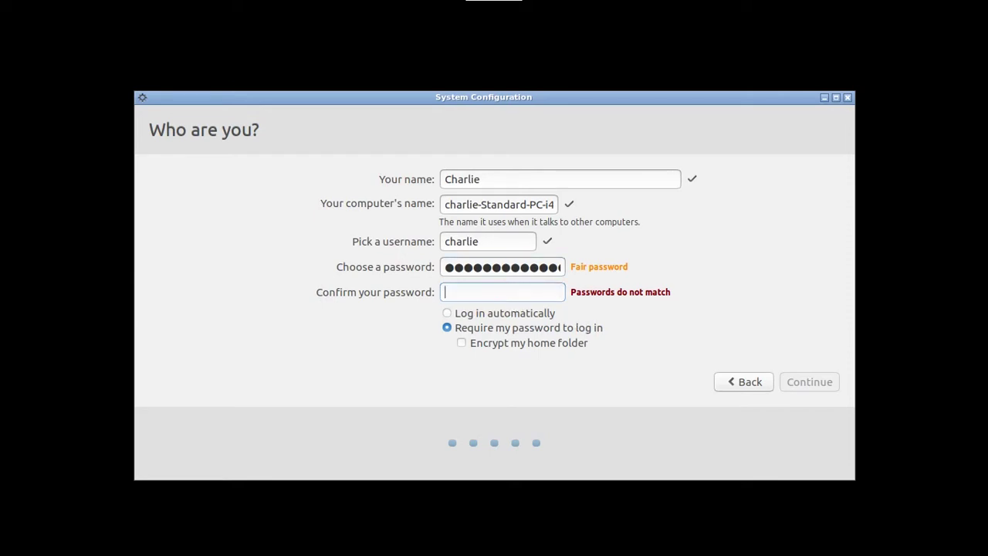
pyautogui.doubleClick(505, 269)
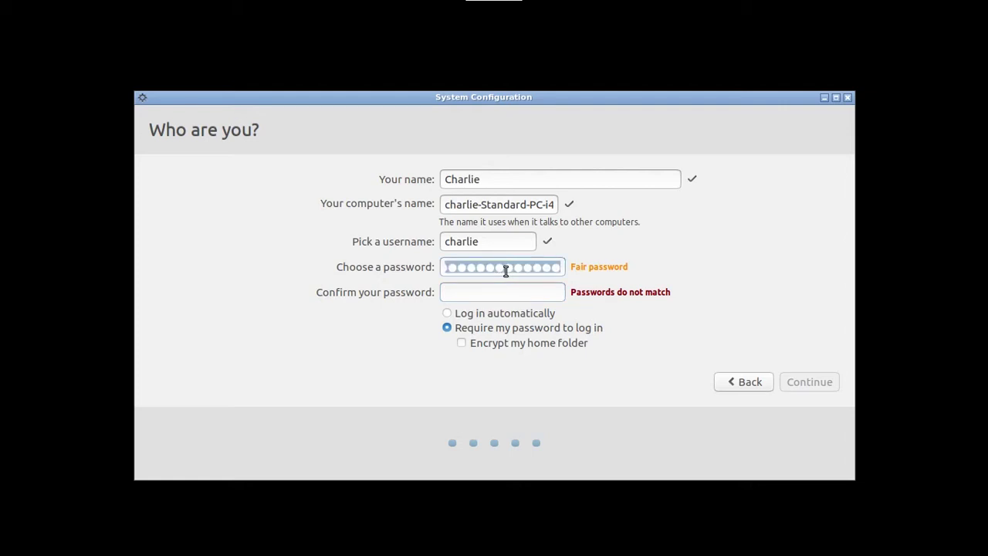
pyautogui.press('BackSpace')
pyautogui.write('●●●●●●●●')
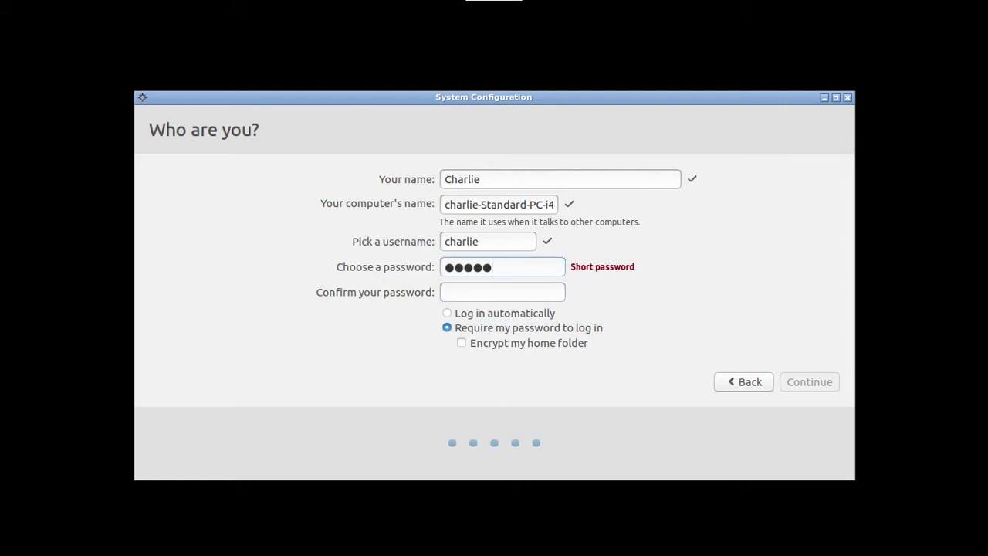
pyautogui.write('●●●●●')
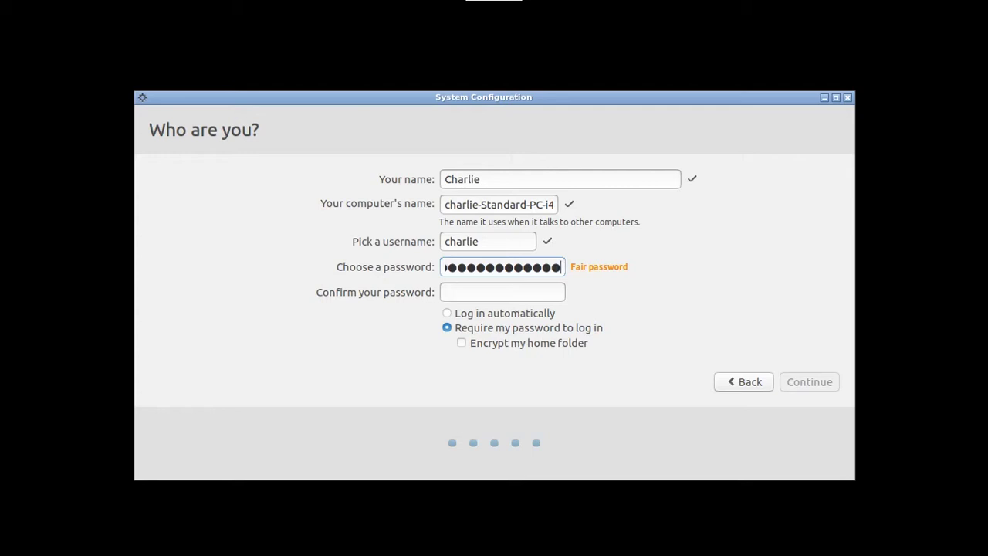
pyautogui.press('Tab')
pyautogui.write('●●●●●●●●')
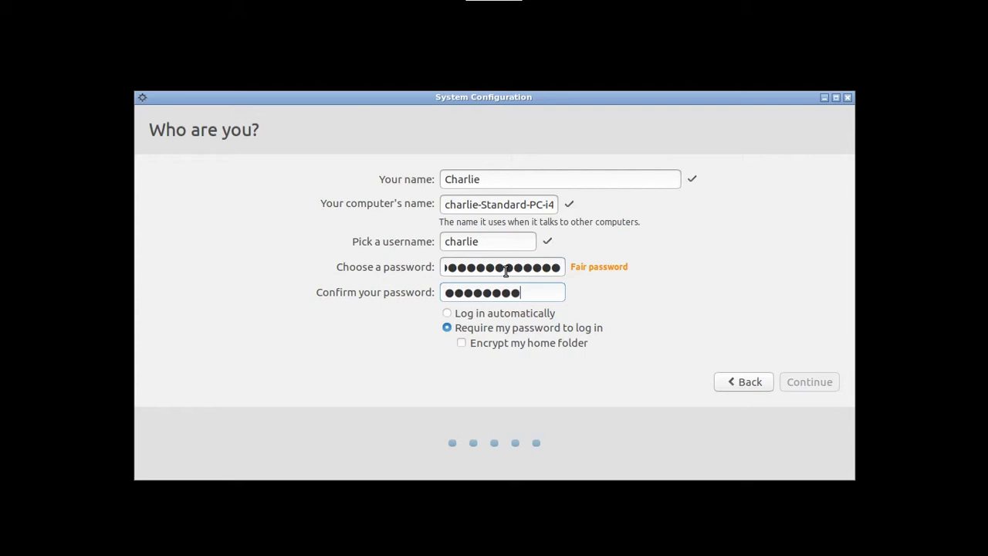
pyautogui.write('●●●●●●')
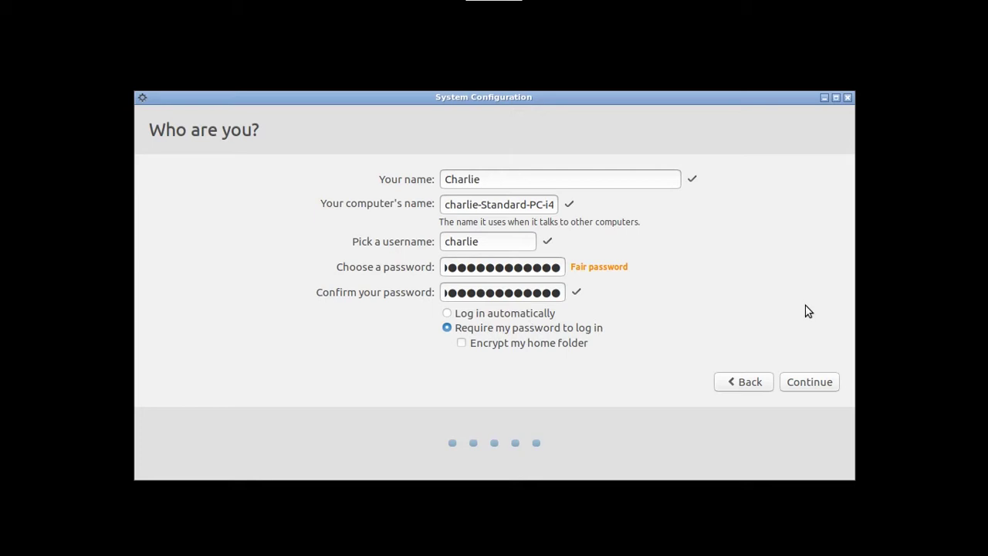
# - Submit the 'Who are you?' details and let the configuration changes apply
pyautogui.click(816, 390)
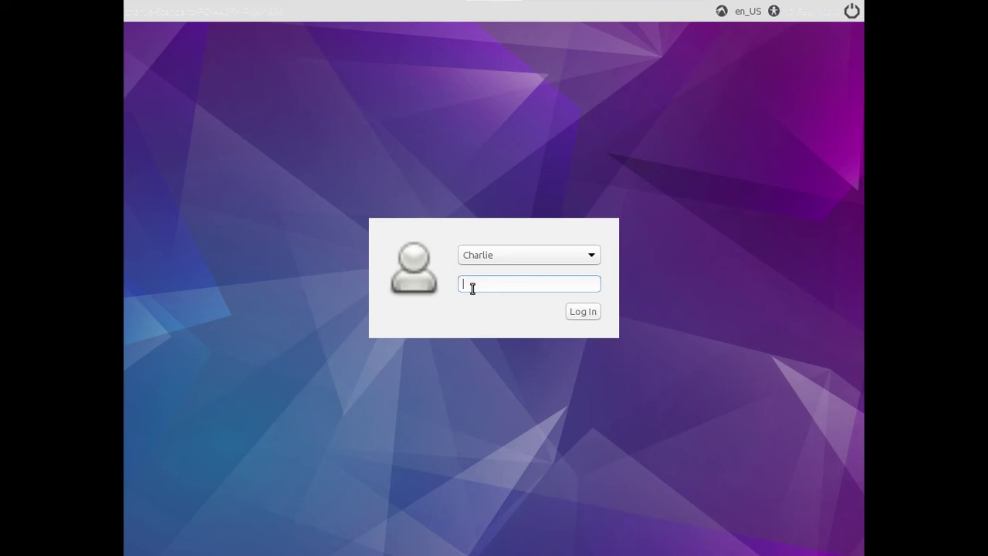
# - Enter the new user's password at the login screen to reach their desktop
pyautogui.write('**************')
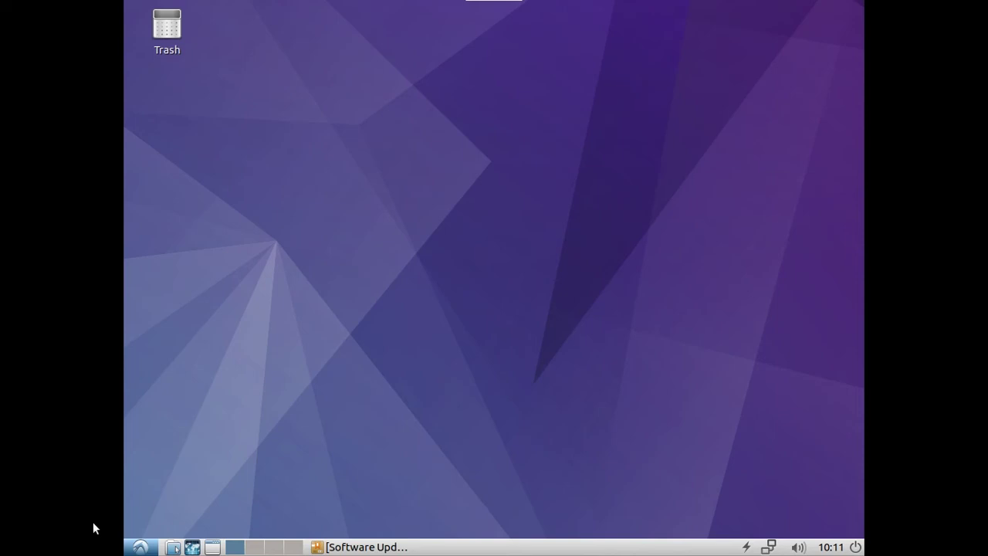
# - Start Firefox Web Browser from the start menu's Internet category
pyautogui.click(130, 550)
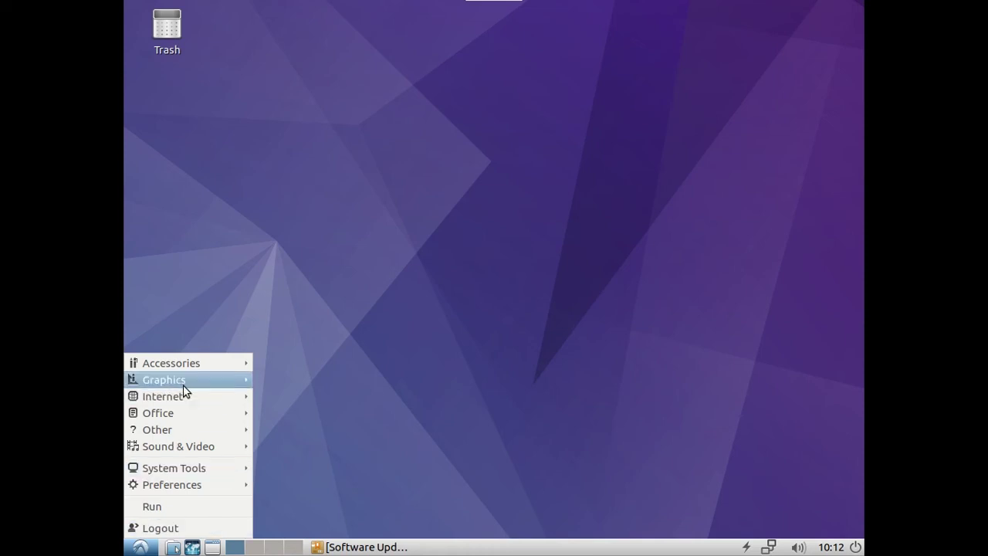
pyautogui.moveTo(186, 394)
pyautogui.click(267, 396)
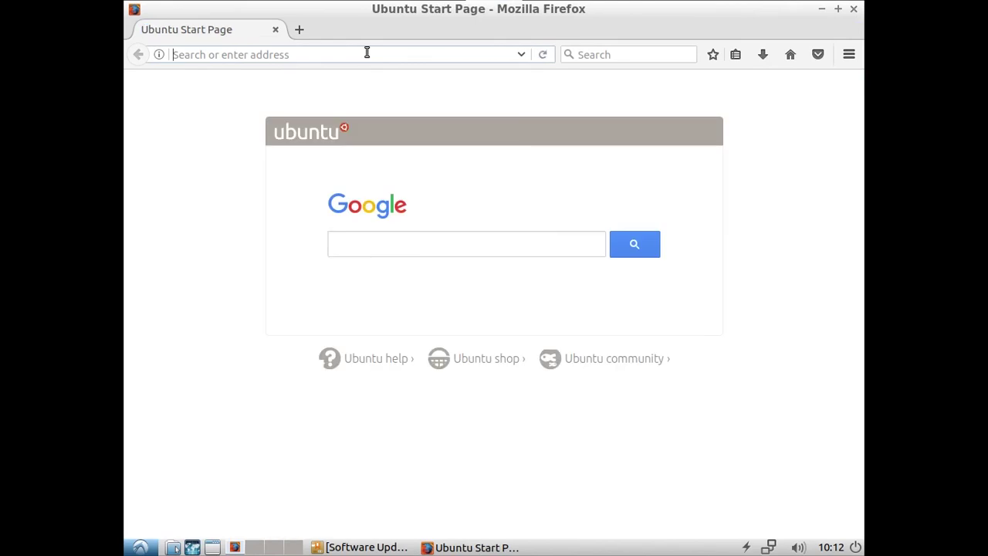
# - Load freeitathens.org and open its 'CONTACT + VISIT US' page
pyautogui.write('freeitathens.')
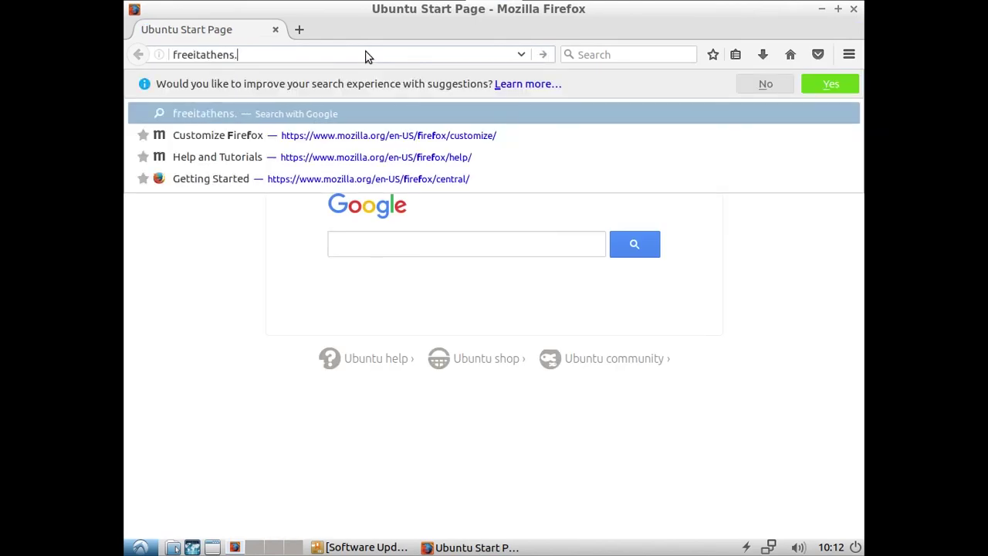
pyautogui.write('org')
pyautogui.press('Return')
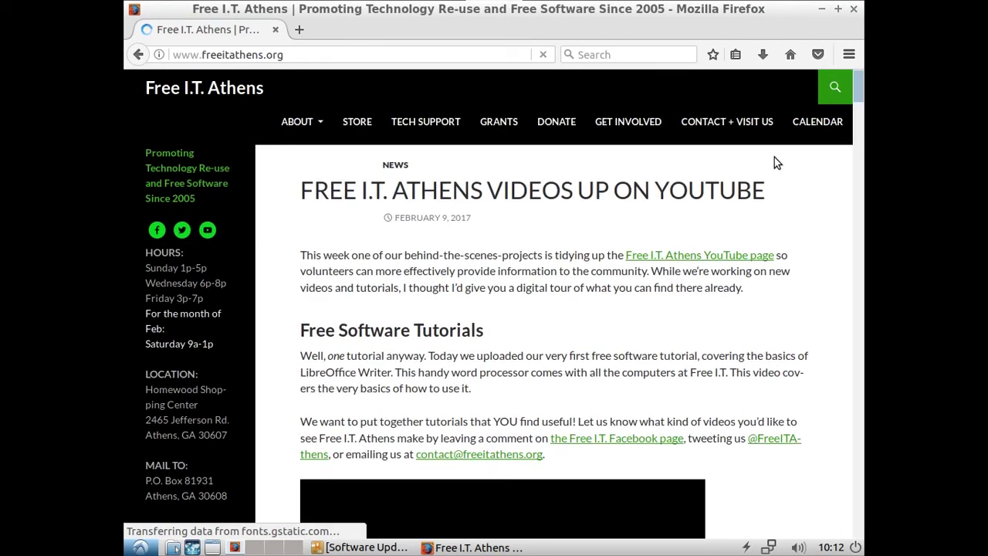
pyautogui.click(738, 125)
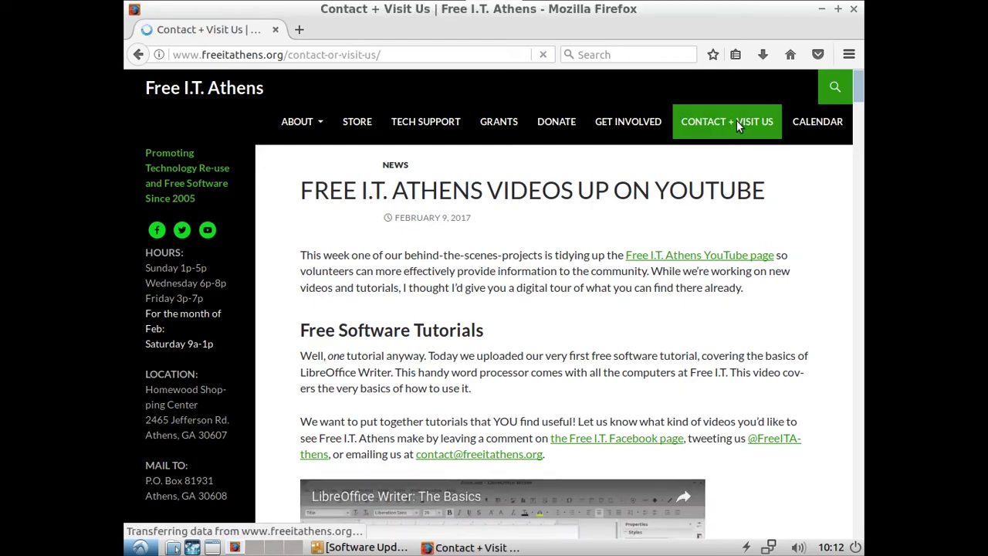